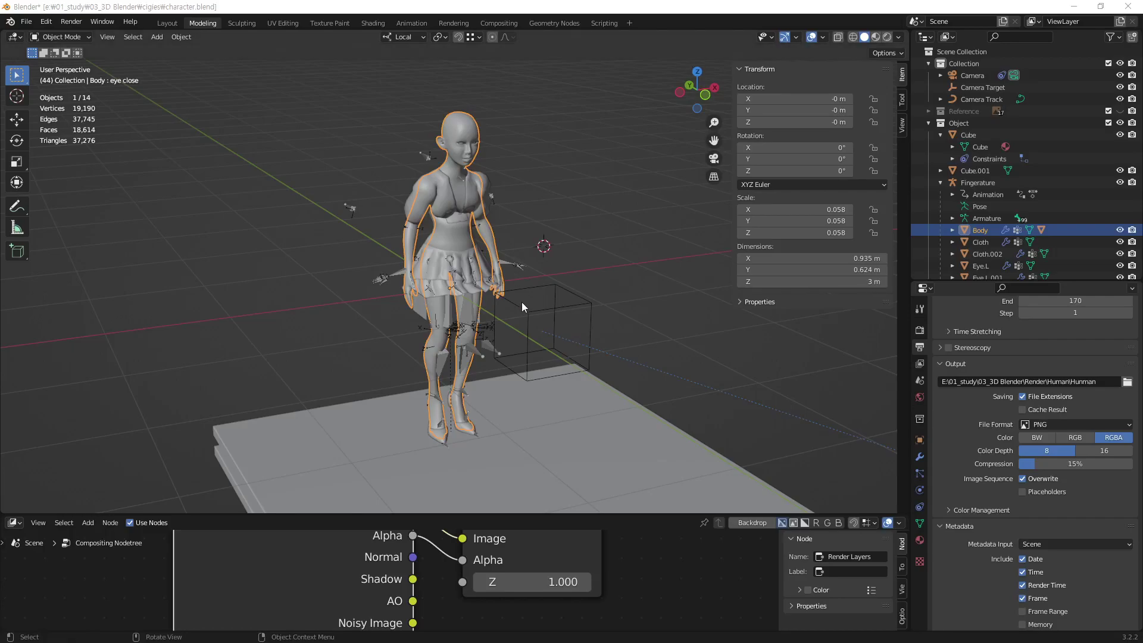
Switch the Fingerature armature to its Rest Position.
{"action": "left_click", "coordinate": [350, 209]}
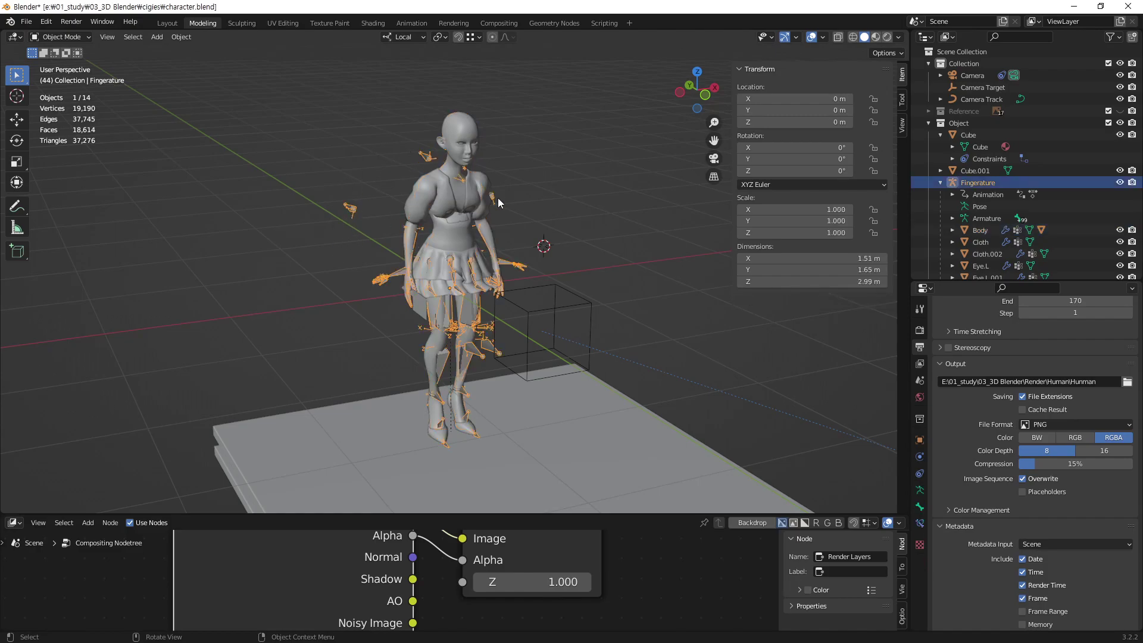
{"action": "left_click", "coordinate": [921, 490]}
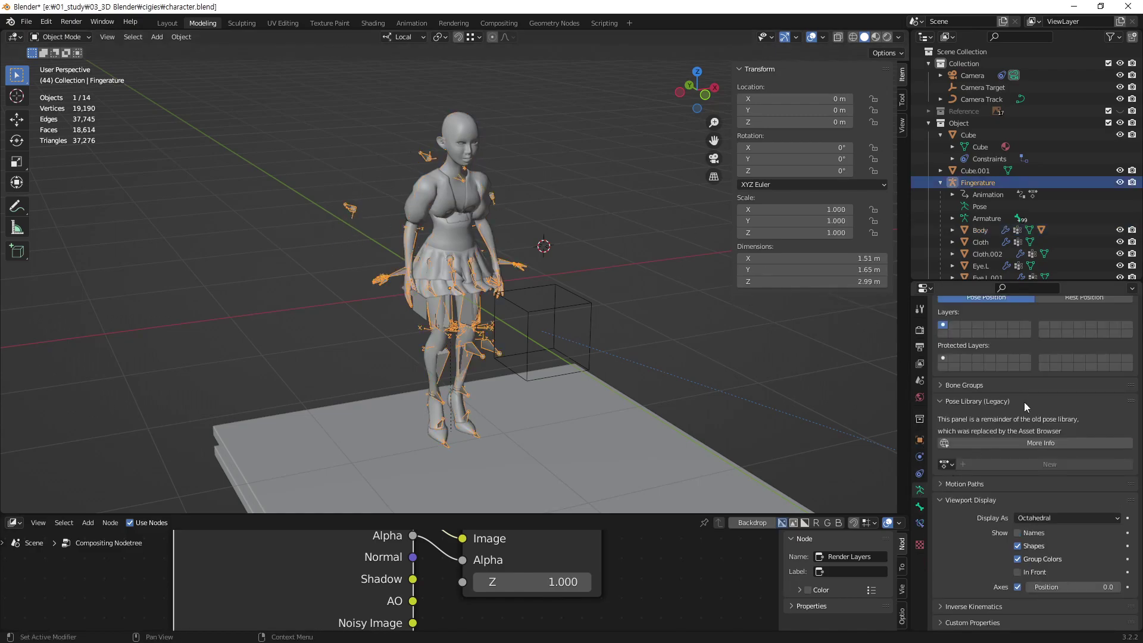
{"action": "scroll", "coordinate": [1075, 405], "scroll_direction": "up", "scroll_amount": 3}
{"action": "left_click", "coordinate": [1092, 362]}
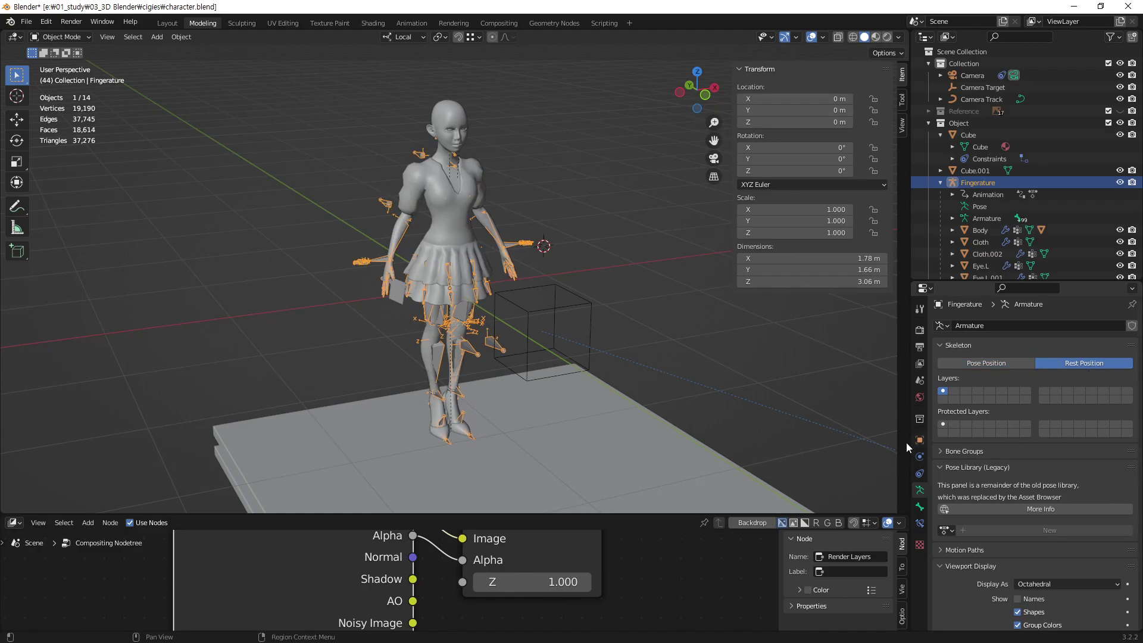
Zoom in on the character's head and select the Hair.001 mesh to show its vertex groups.
{"action": "scroll", "coordinate": [459, 193], "scroll_direction": "up", "scroll_amount": 2}
{"action": "middle_click_drag", "start_coordinate": [465, 306], "coordinate": [459, 267], "text": "shift"}
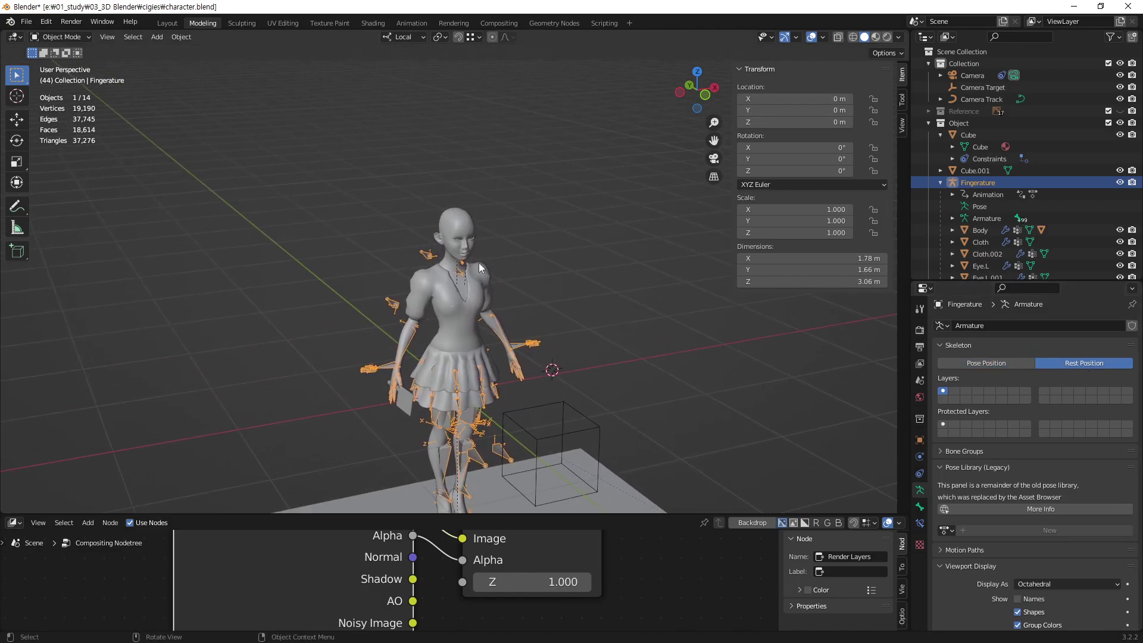
{"action": "scroll", "coordinate": [473, 302], "scroll_direction": "up", "scroll_amount": 4}
{"action": "mouse_move", "coordinate": [531, 220]}
{"action": "middle_mouse_down"}
{"action": "mouse_move", "coordinate": [516, 249]}
{"action": "mouse_move", "coordinate": [559, 233]}
{"action": "middle_mouse_up"}
{"action": "scroll", "coordinate": [559, 234], "scroll_direction": "up", "scroll_amount": 2}
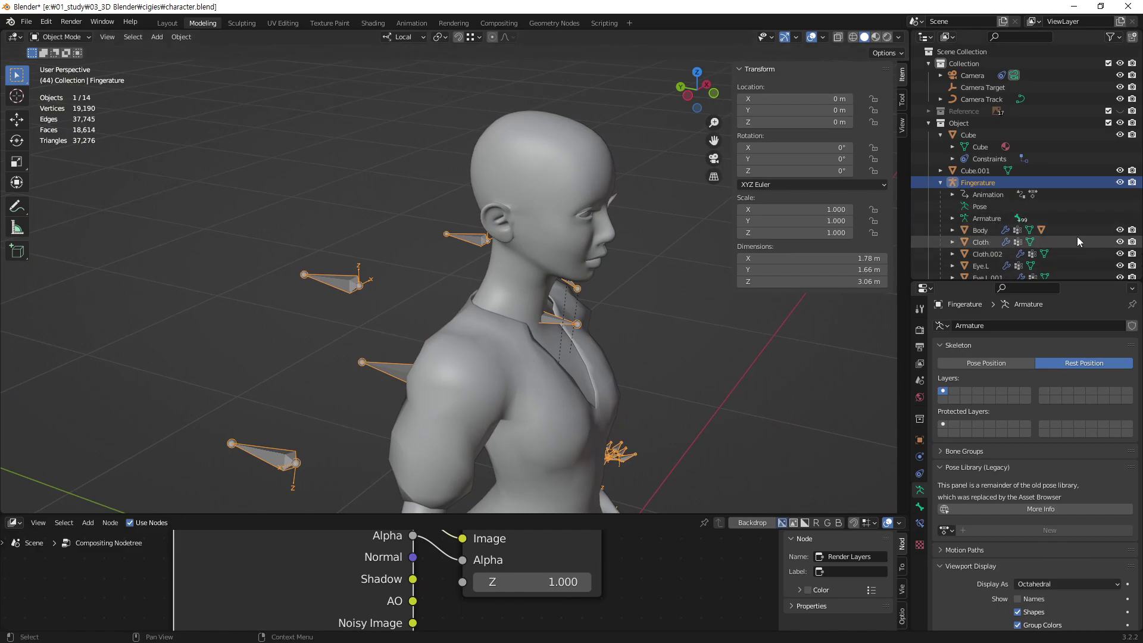
{"action": "scroll", "coordinate": [1060, 217], "scroll_direction": "down", "scroll_amount": 2}
{"action": "scroll", "coordinate": [1030, 213], "scroll_direction": "down", "scroll_amount": 3}
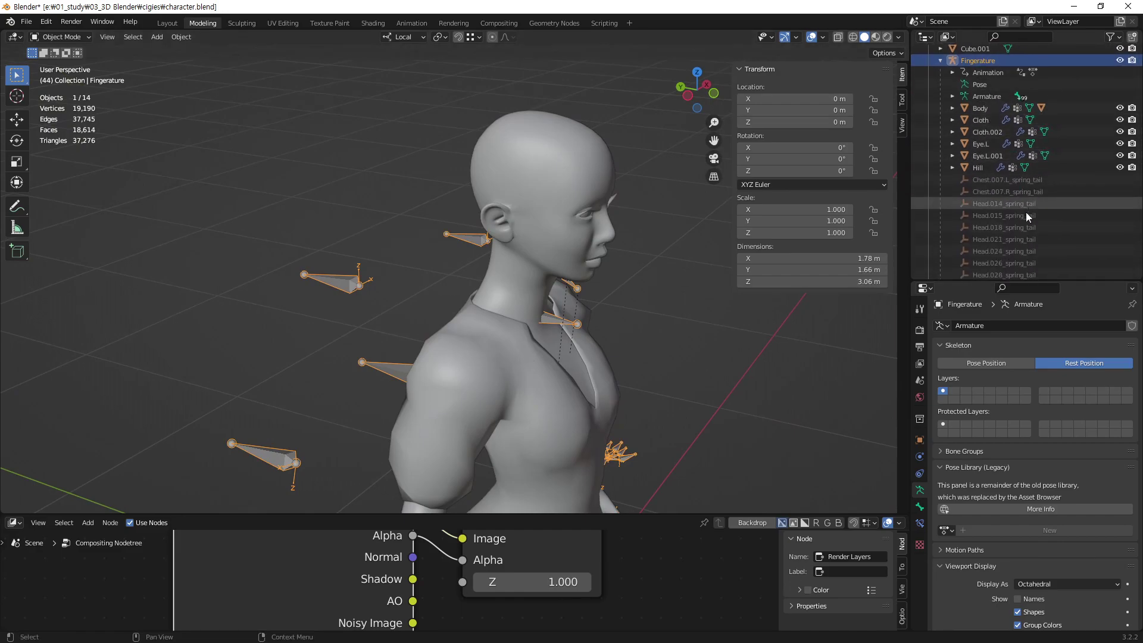
{"action": "scroll", "coordinate": [1018, 232], "scroll_direction": "down", "scroll_amount": 5}
{"action": "scroll", "coordinate": [1039, 190], "scroll_direction": "down", "scroll_amount": 5}
{"action": "scroll", "coordinate": [1048, 161], "scroll_direction": "down", "scroll_amount": 5}
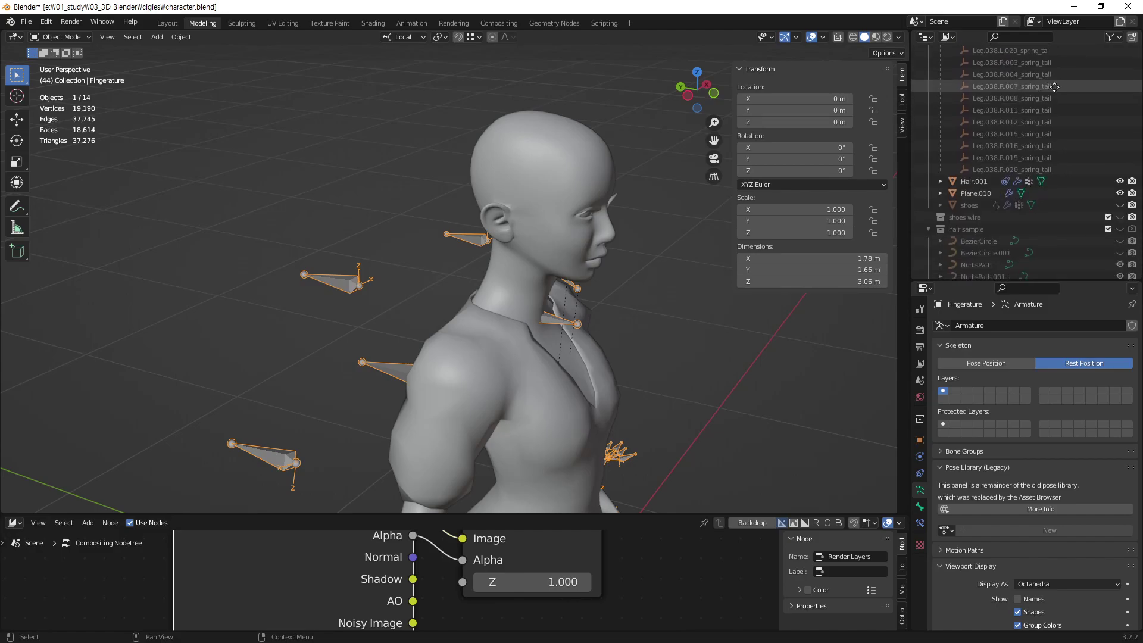
{"action": "scroll", "coordinate": [992, 208], "scroll_direction": "down", "scroll_amount": 3}
{"action": "left_click", "coordinate": [978, 188]}
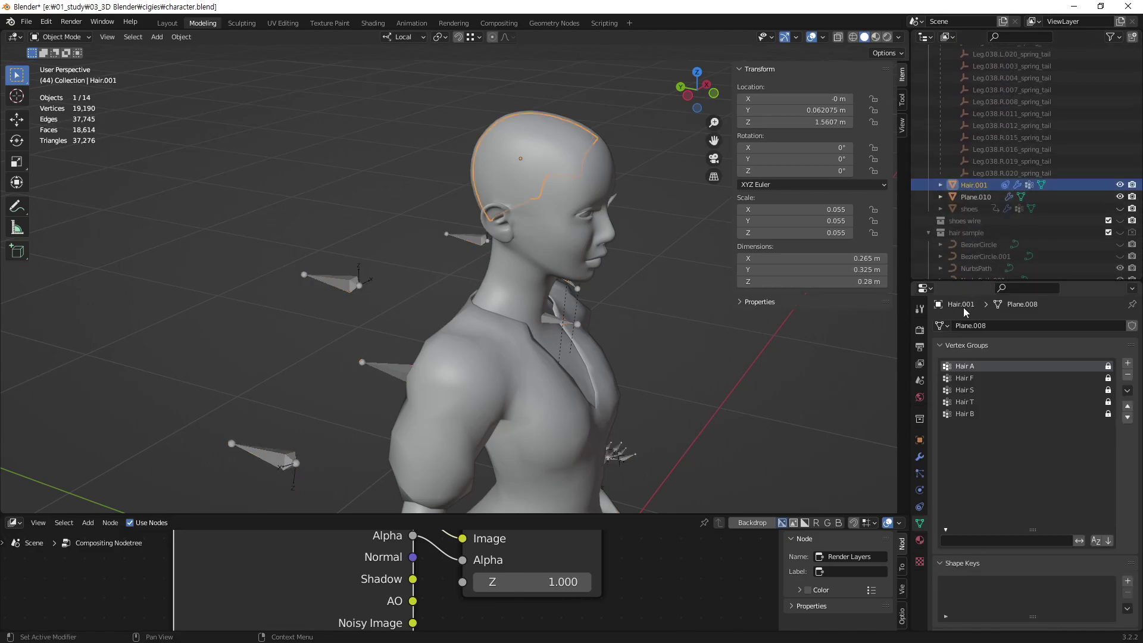
Delete Hair.001's Child Of constraint targeting Fingerature's Head.008 bone.
{"action": "left_click", "coordinate": [920, 457]}
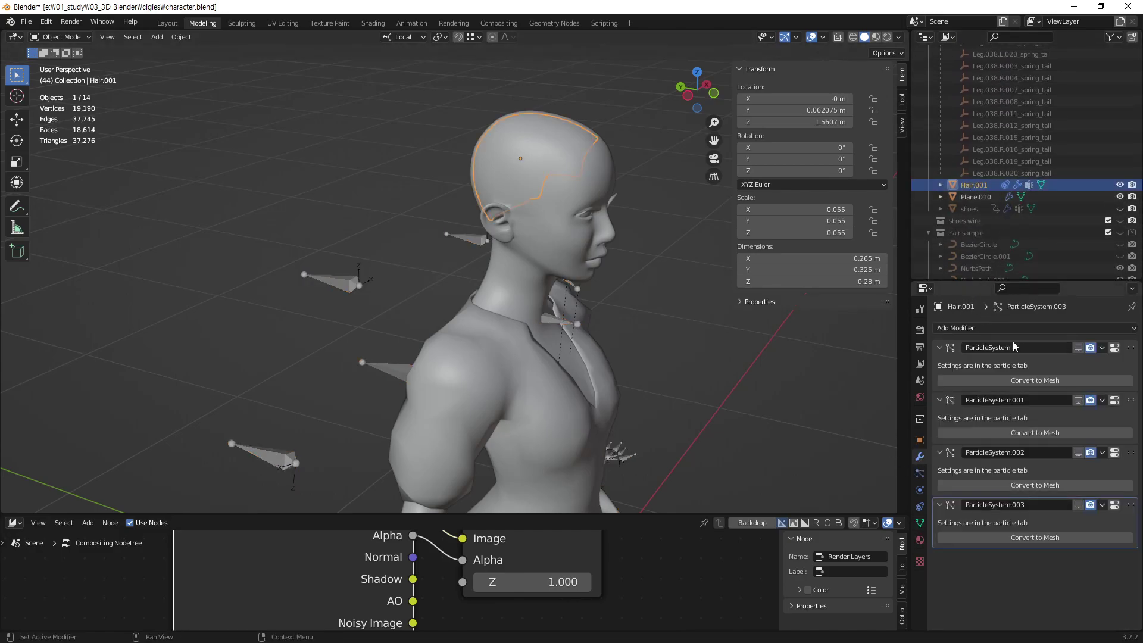
{"action": "left_click", "coordinate": [920, 507]}
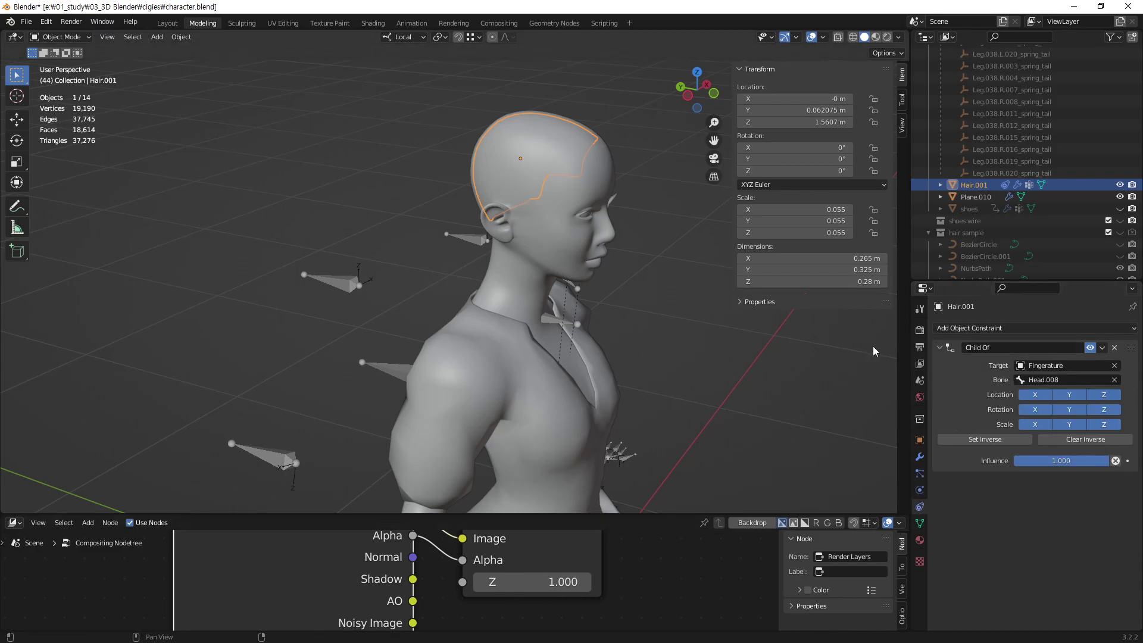
{"action": "middle_click_drag", "start_coordinate": [582, 248], "coordinate": [552, 244]}
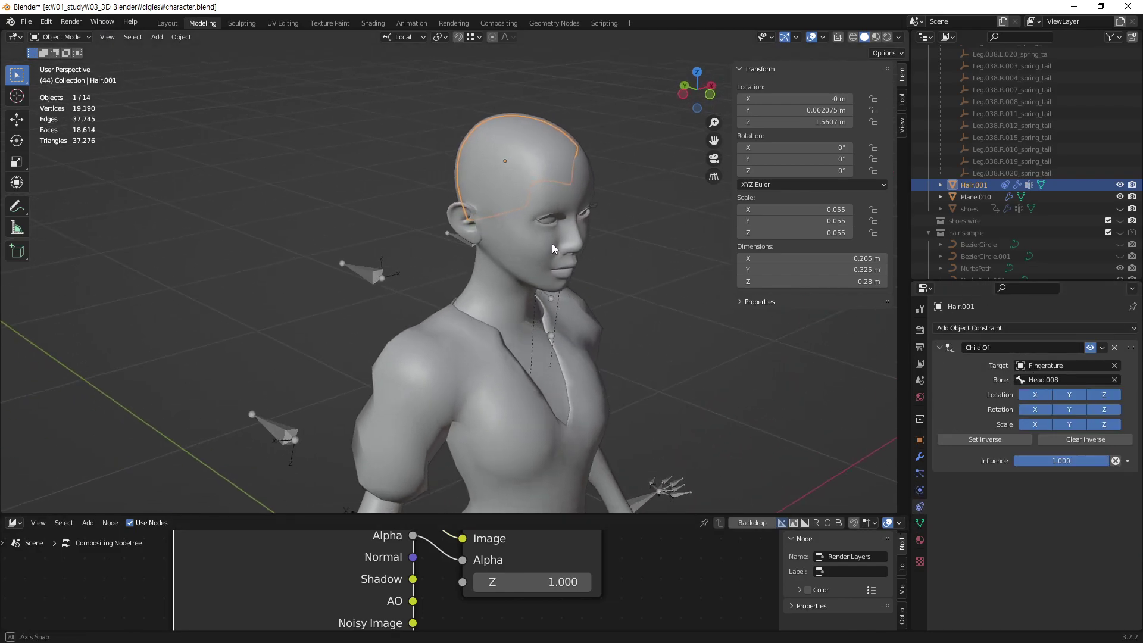
{"action": "left_click", "coordinate": [1115, 349]}
{"action": "mouse_move", "coordinate": [441, 262]}
{"action": "middle_mouse_down"}
{"action": "mouse_move", "coordinate": [475, 251]}
{"action": "mouse_move", "coordinate": [496, 217]}
{"action": "mouse_move", "coordinate": [573, 273]}
{"action": "middle_mouse_up"}
{"action": "mouse_move", "coordinate": [634, 310]}
{"action": "middle_mouse_down", "text": "ctrl"}
{"action": "mouse_move", "coordinate": [498, 302]}
{"action": "mouse_move", "coordinate": [517, 340]}
{"action": "middle_mouse_up", "text": "ctrl"}
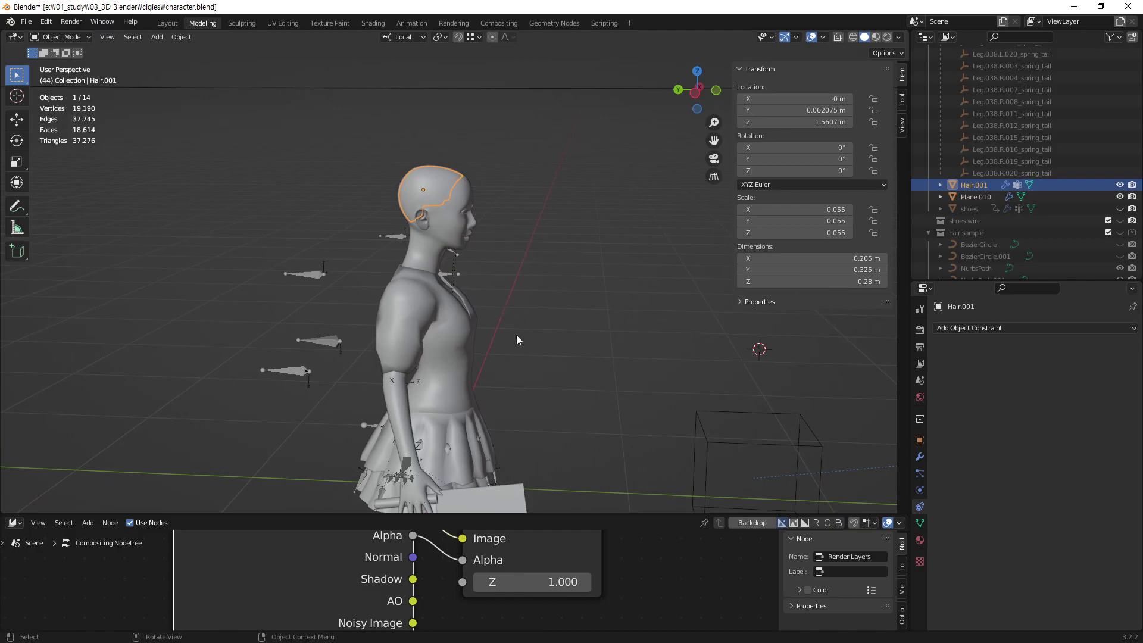
{"action": "left_click", "coordinate": [320, 275]}
{"action": "left_click", "coordinate": [920, 489]}
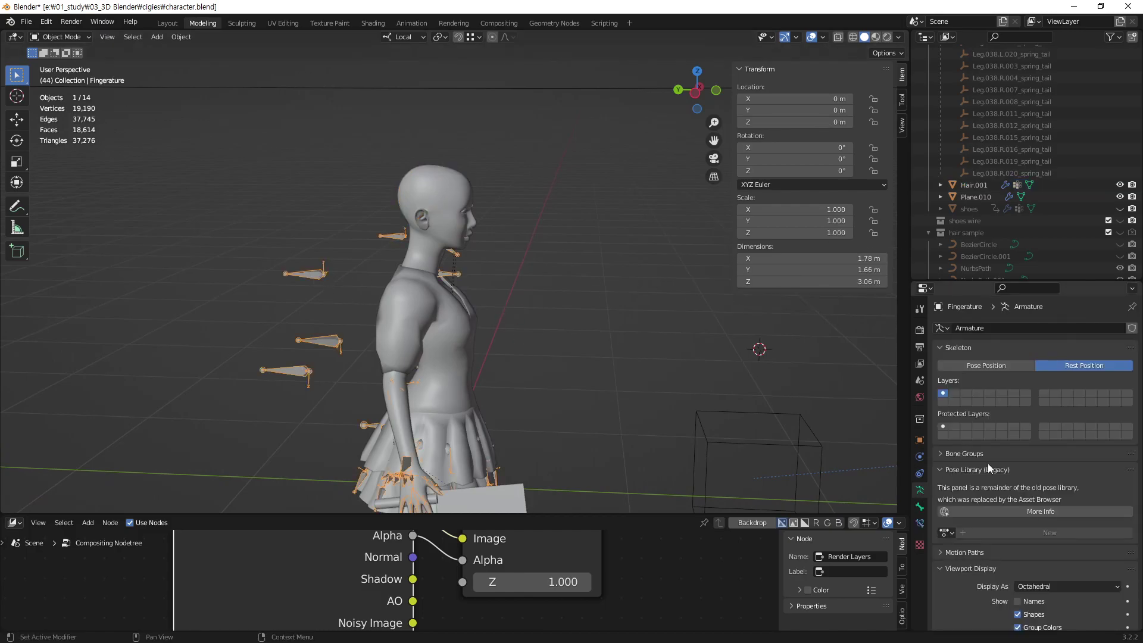
{"action": "left_click", "coordinate": [1005, 366]}
{"action": "left_click", "coordinate": [419, 191]}
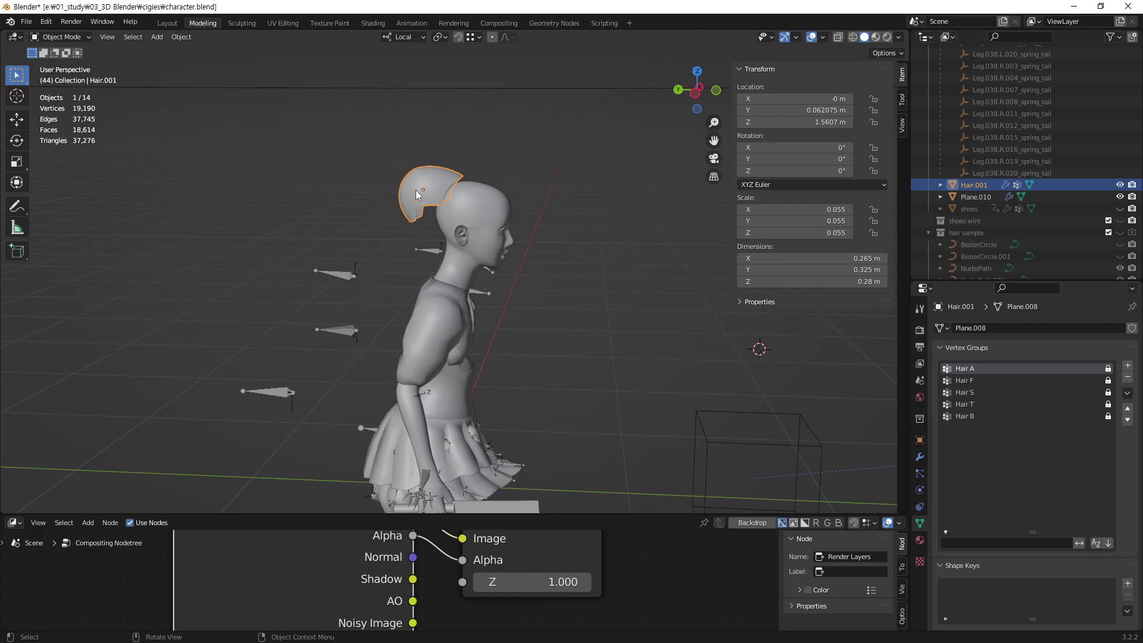
{"action": "left_click", "coordinate": [478, 205]}
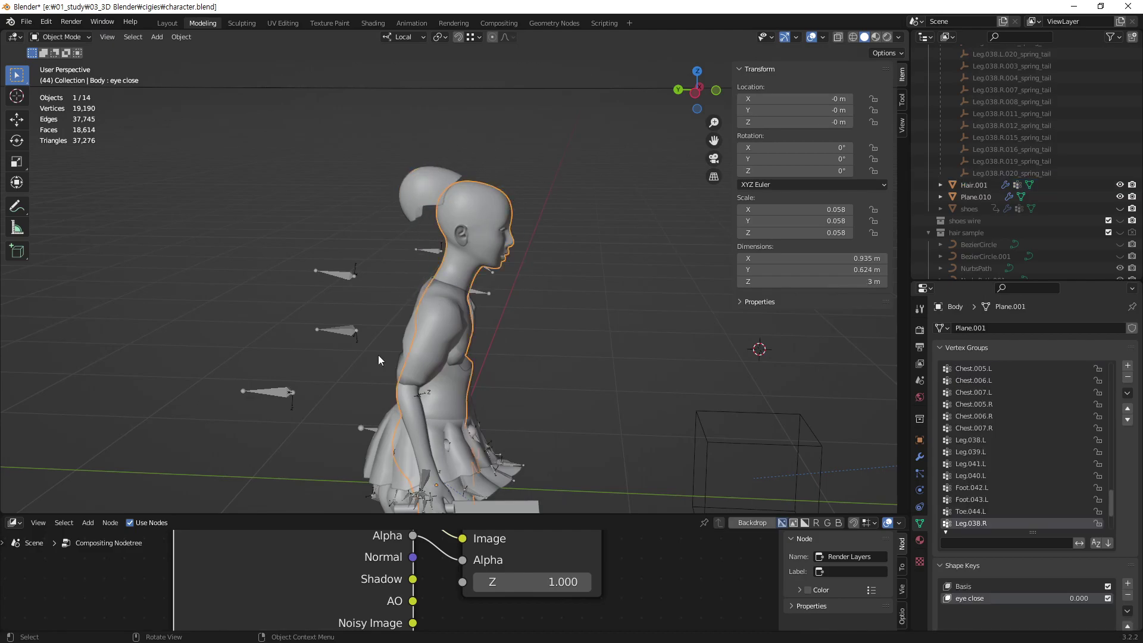
{"action": "left_click", "coordinate": [288, 266]}
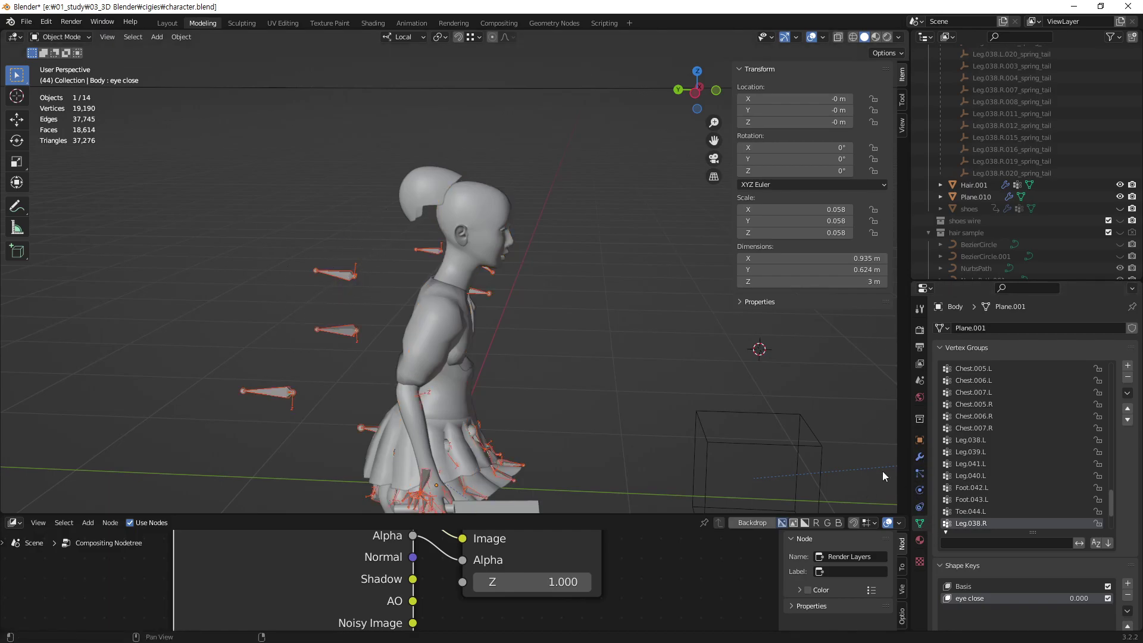
{"action": "left_click", "coordinate": [345, 277]}
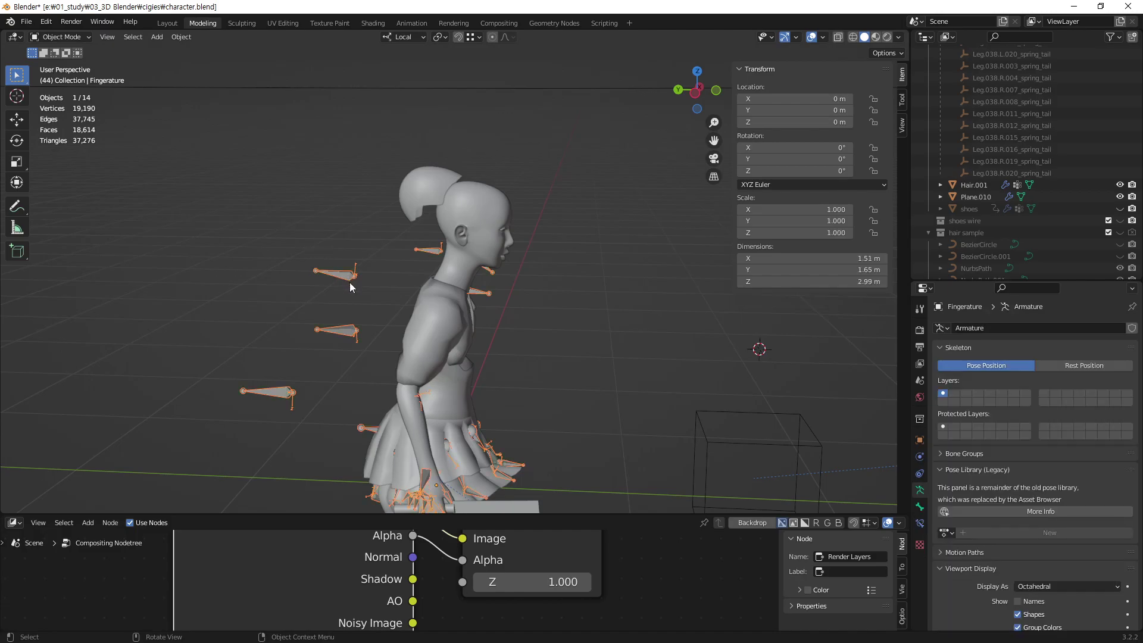
{"action": "left_click", "coordinate": [1069, 365]}
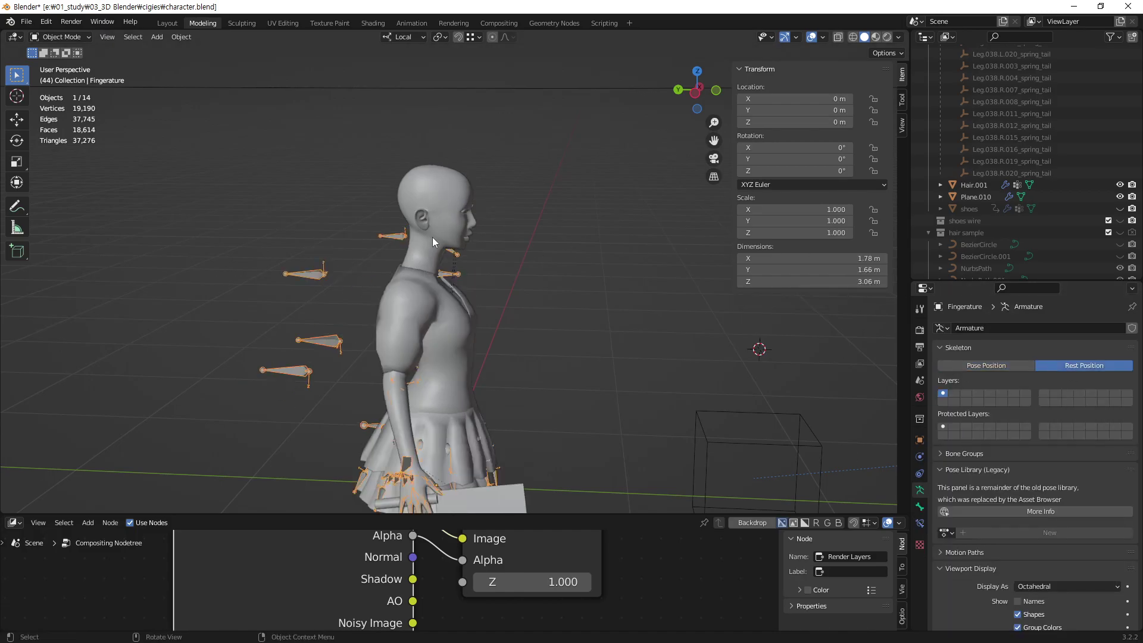
{"action": "left_click", "coordinate": [975, 185]}
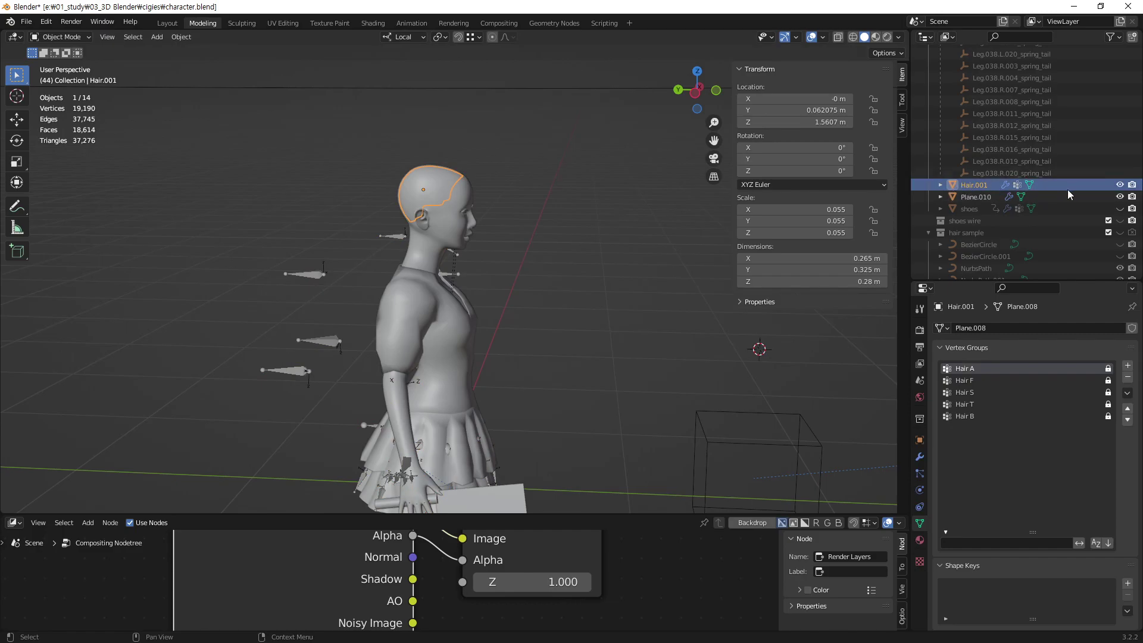
Add a Child Of constraint to Hair.001 with target Fingerature and bone Head.008.
{"action": "left_click", "coordinate": [920, 512]}
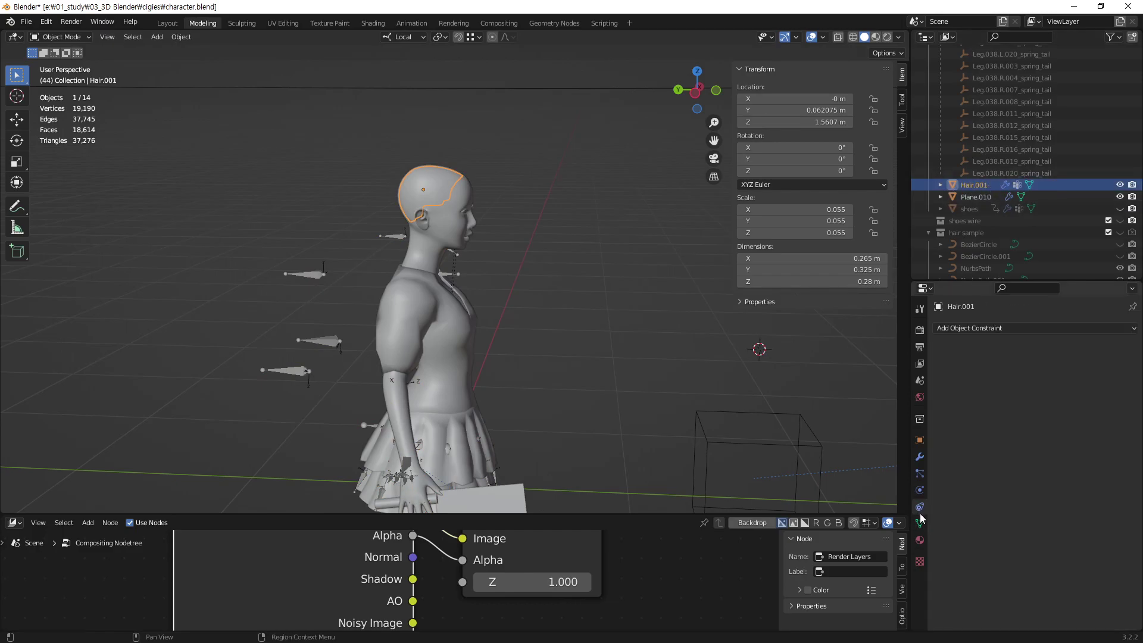
{"action": "left_click", "coordinate": [1059, 325]}
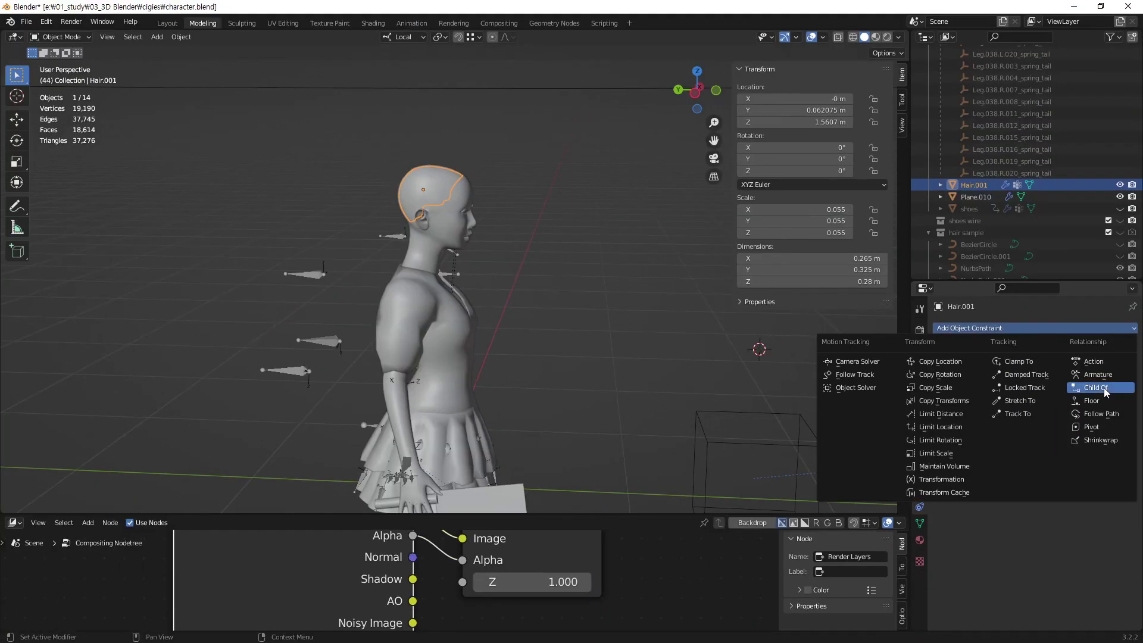
{"action": "left_click", "coordinate": [1104, 394]}
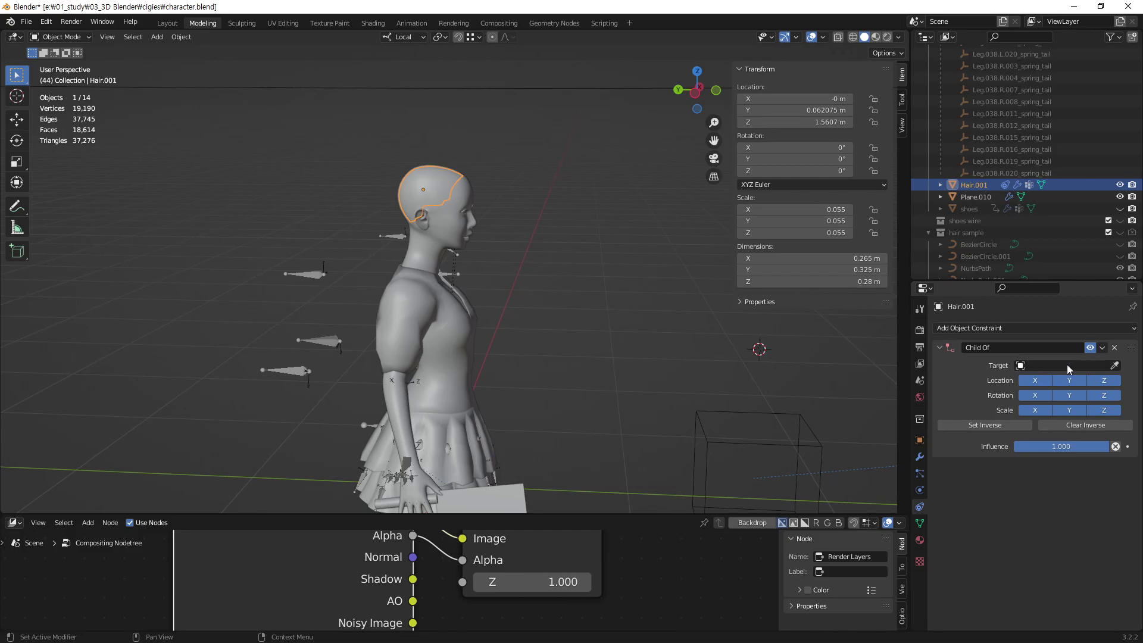
{"action": "left_click", "coordinate": [1116, 368]}
{"action": "left_click", "coordinate": [318, 269]}
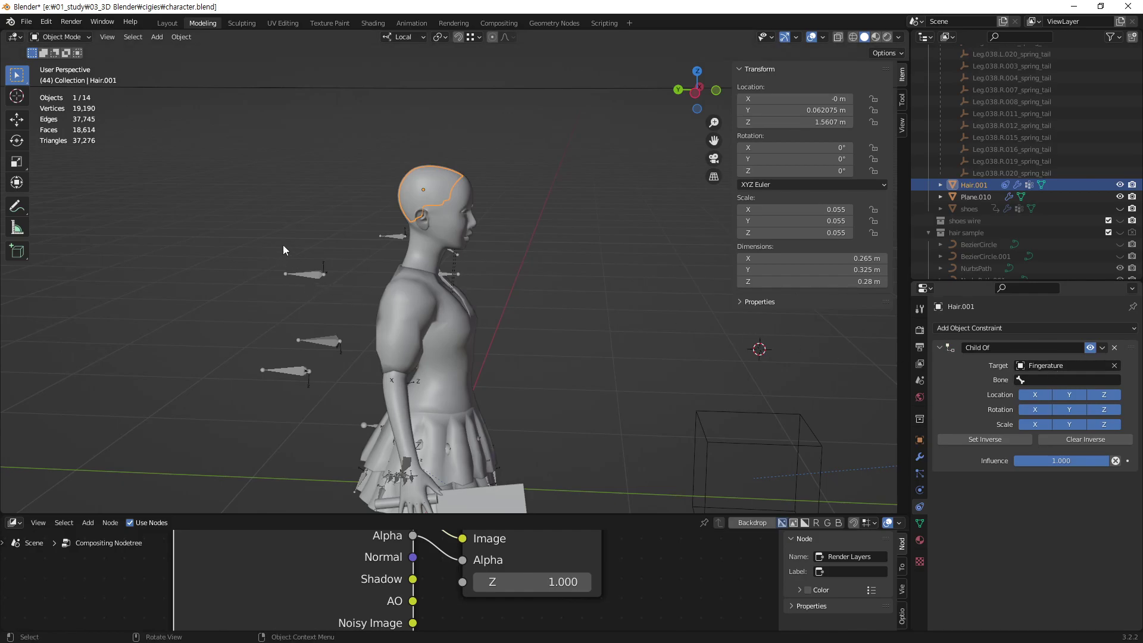
{"action": "left_click", "coordinate": [1058, 381]}
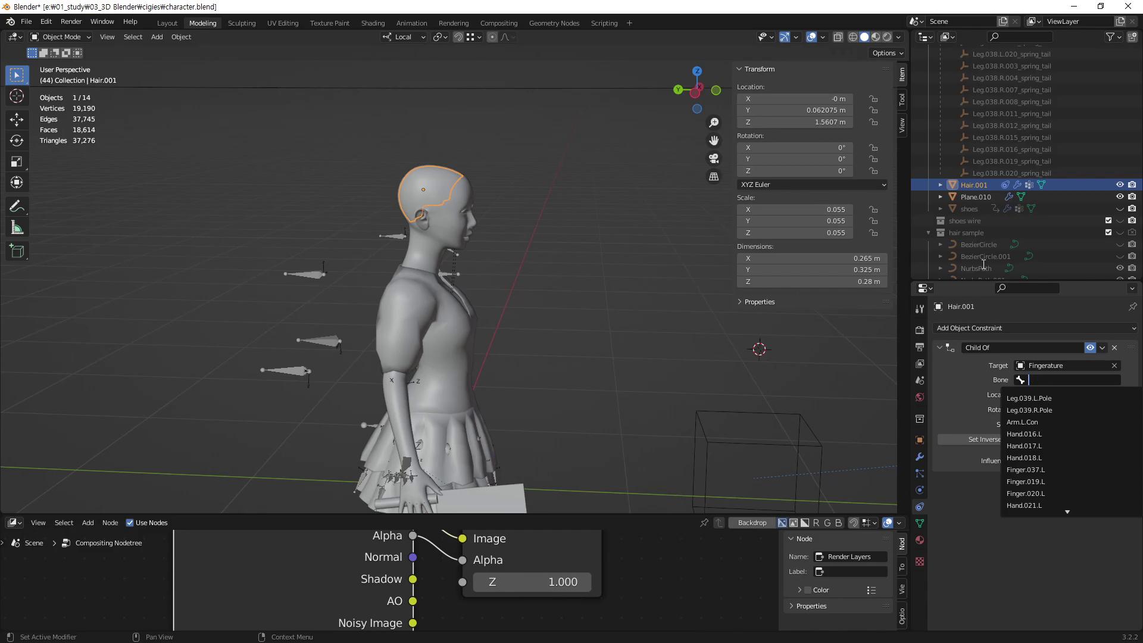
{"action": "type", "text": "head"}
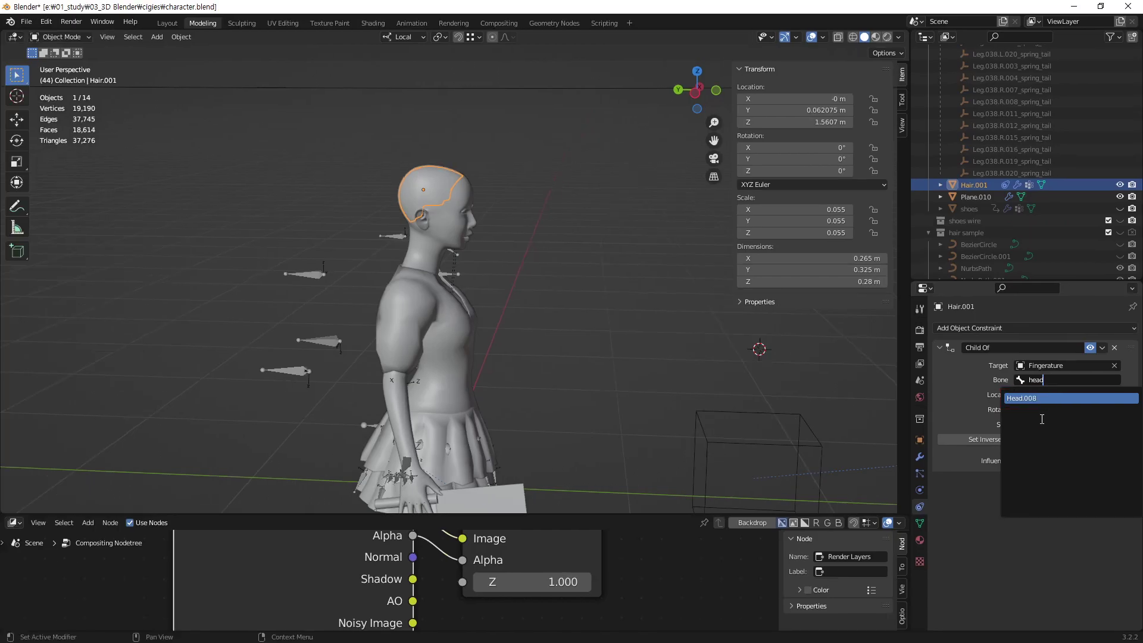
{"action": "left_click", "coordinate": [1030, 399]}
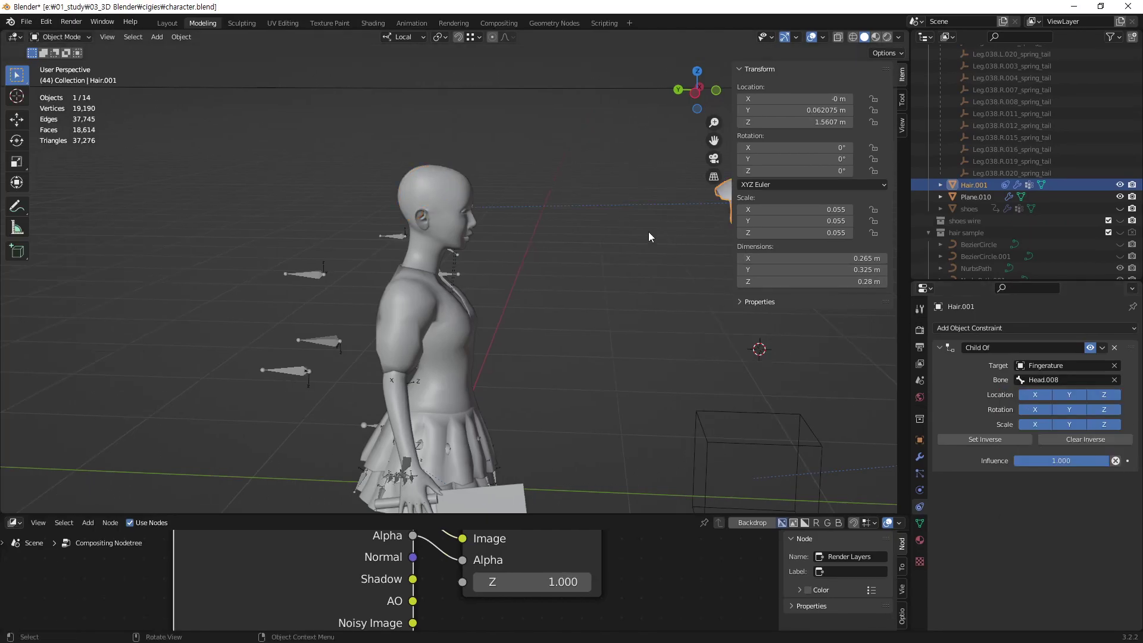
Use Set Inverse on Hair.001's Child Of constraint to return the hair to the head.
{"action": "middle_click_drag", "start_coordinate": [633, 262], "coordinate": [533, 284], "text": "shift"}
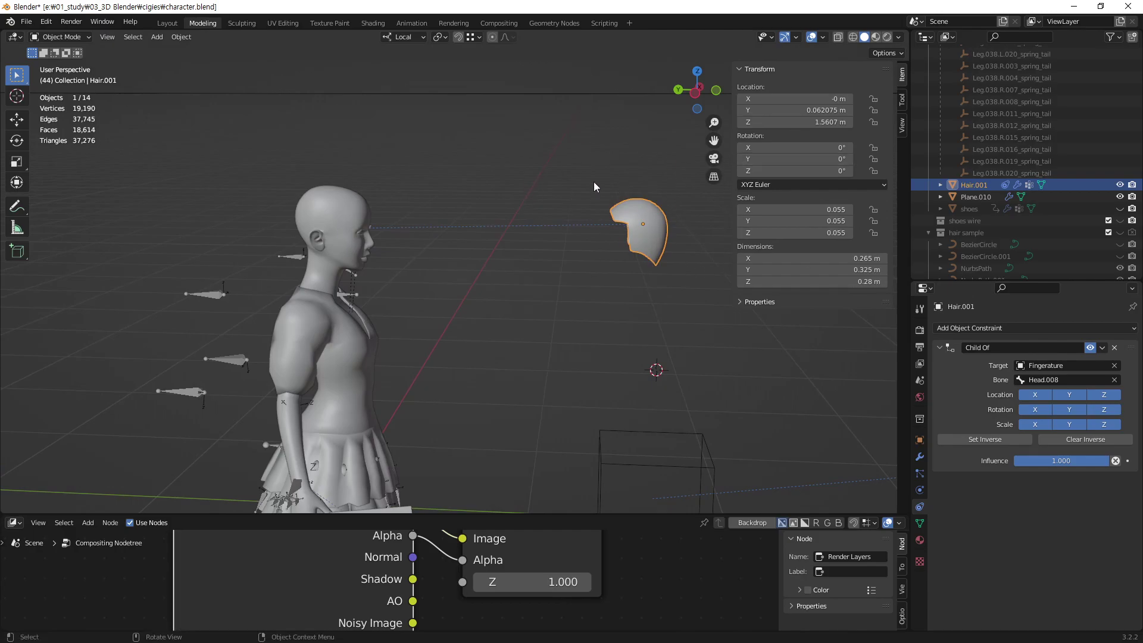
{"action": "left_click", "coordinate": [983, 443]}
{"action": "left_click", "coordinate": [976, 440]}
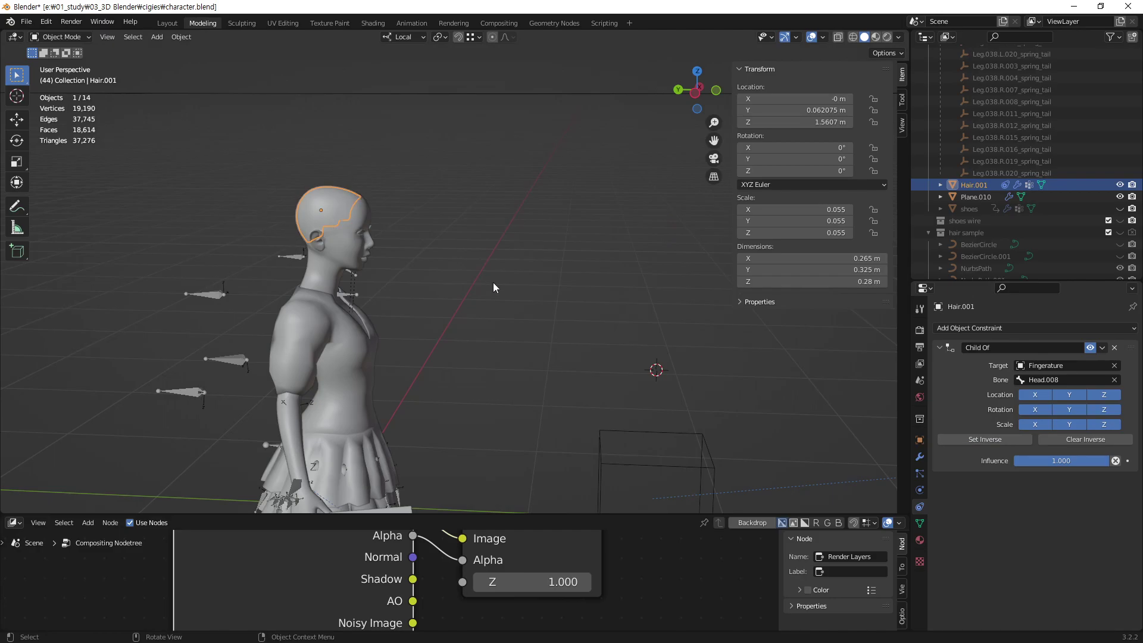
{"action": "left_click", "coordinate": [217, 289]}
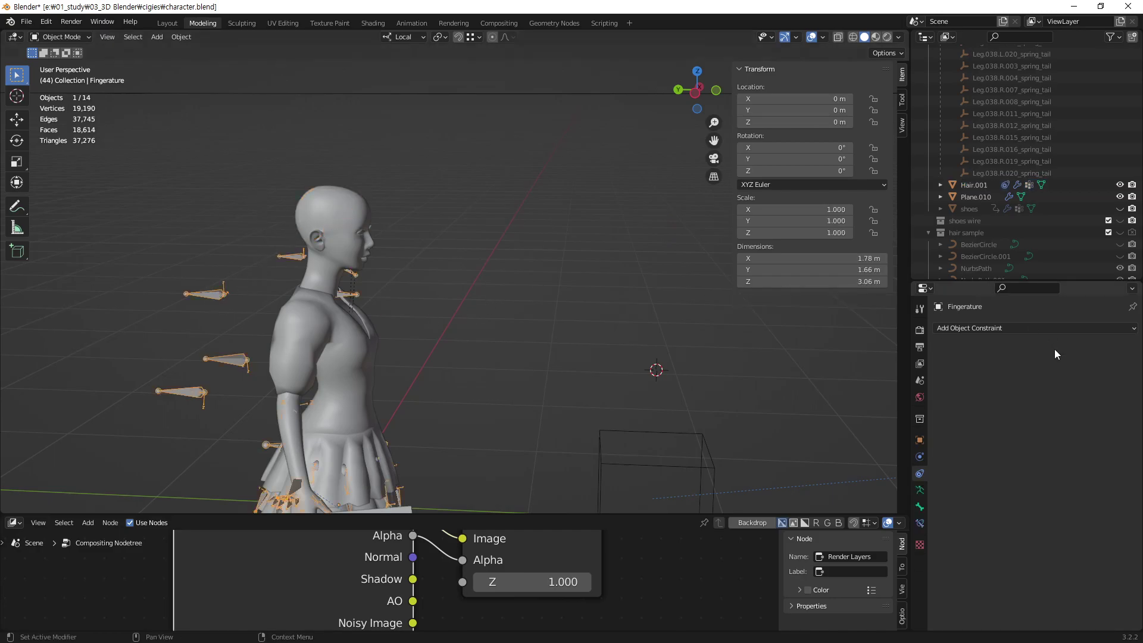
Switch Fingerature to Pose Position and reselect Hair.001.
{"action": "left_click", "coordinate": [920, 490]}
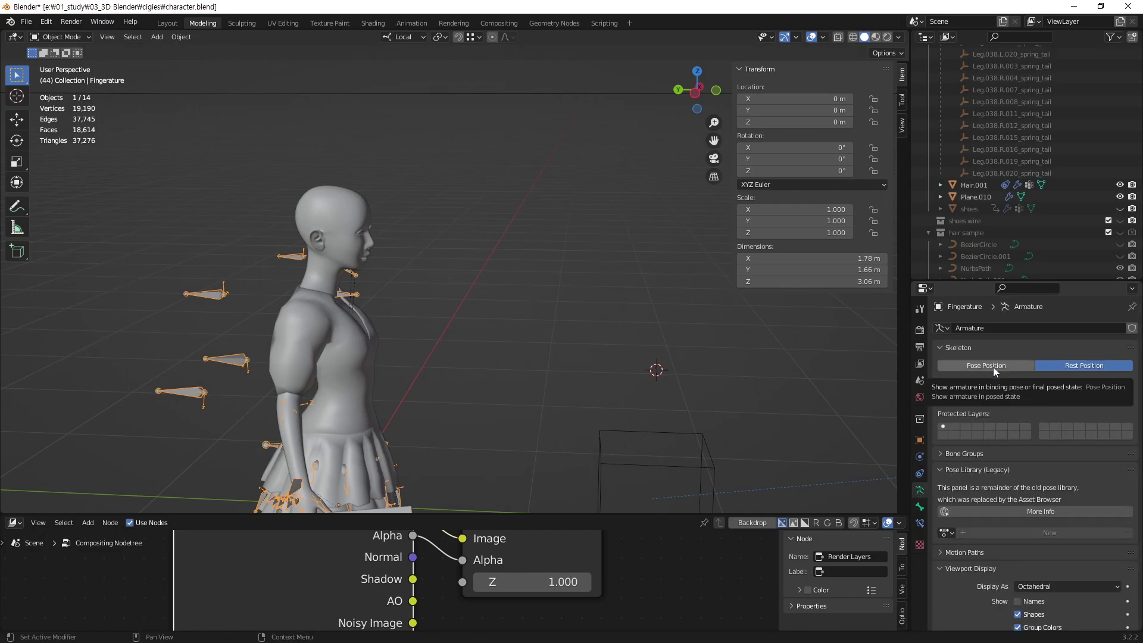
{"action": "left_click", "coordinate": [993, 365]}
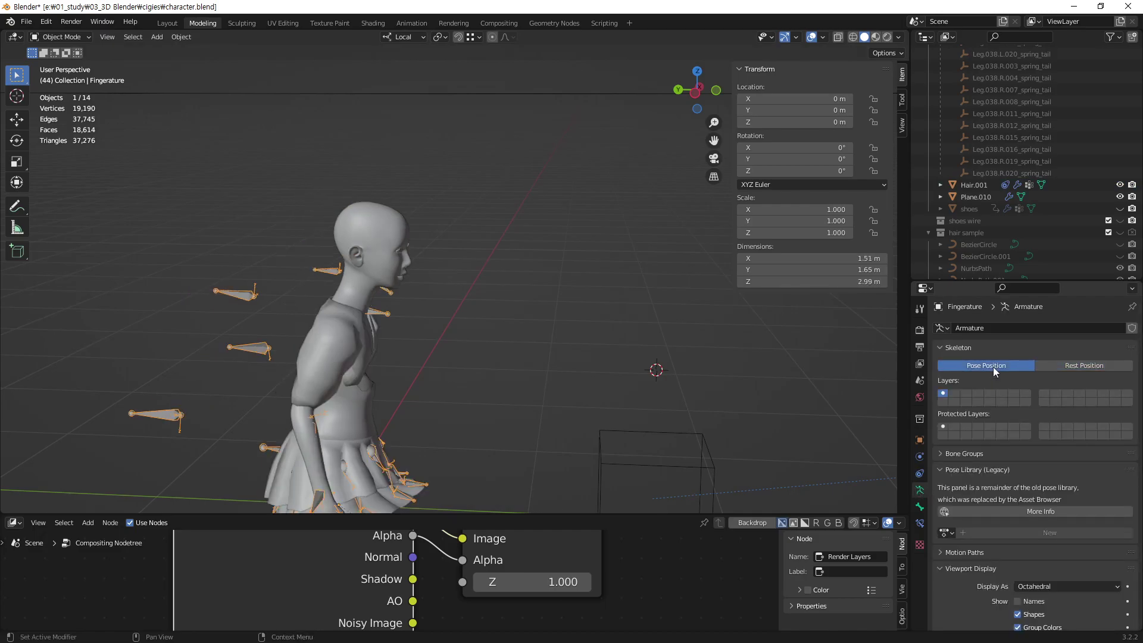
{"action": "left_click", "coordinate": [971, 185]}
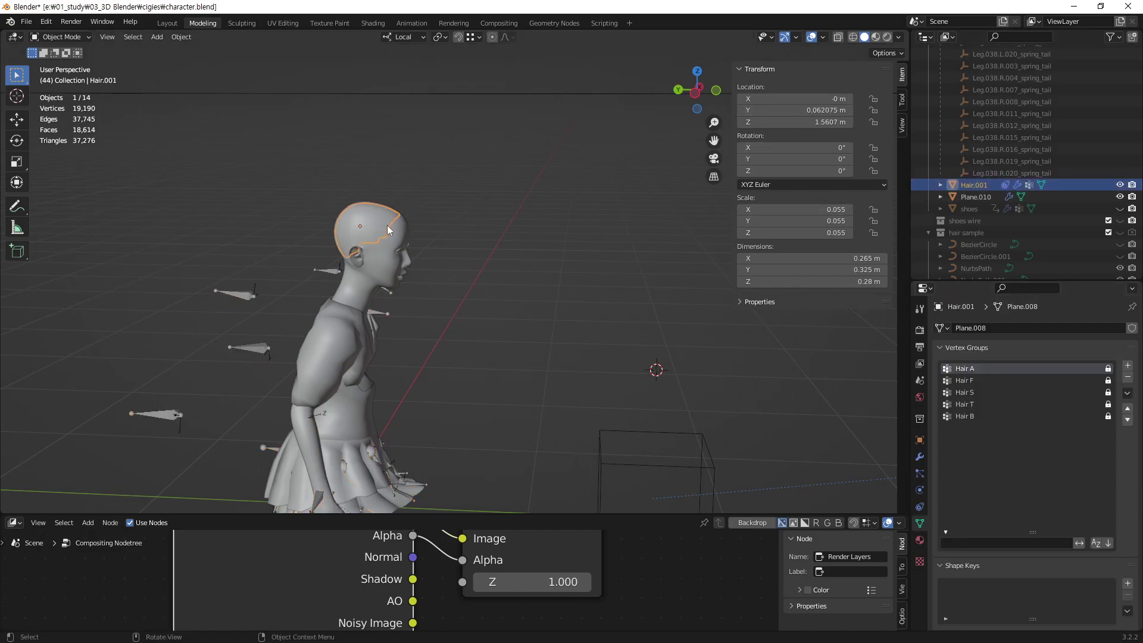
{"action": "scroll", "coordinate": [370, 308], "scroll_direction": "down", "scroll_amount": 3}
{"action": "middle_click_drag", "start_coordinate": [385, 336], "coordinate": [241, 263]}
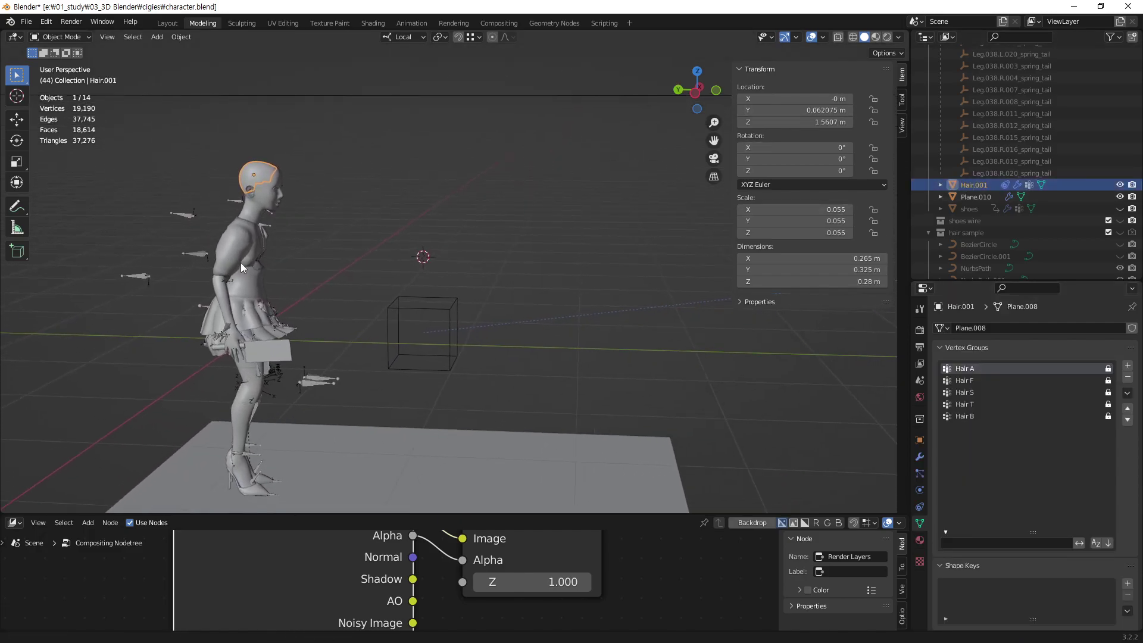
Play the walk animation to confirm the hair stays on the head, then select the Cube.
{"action": "key", "text": "space"}
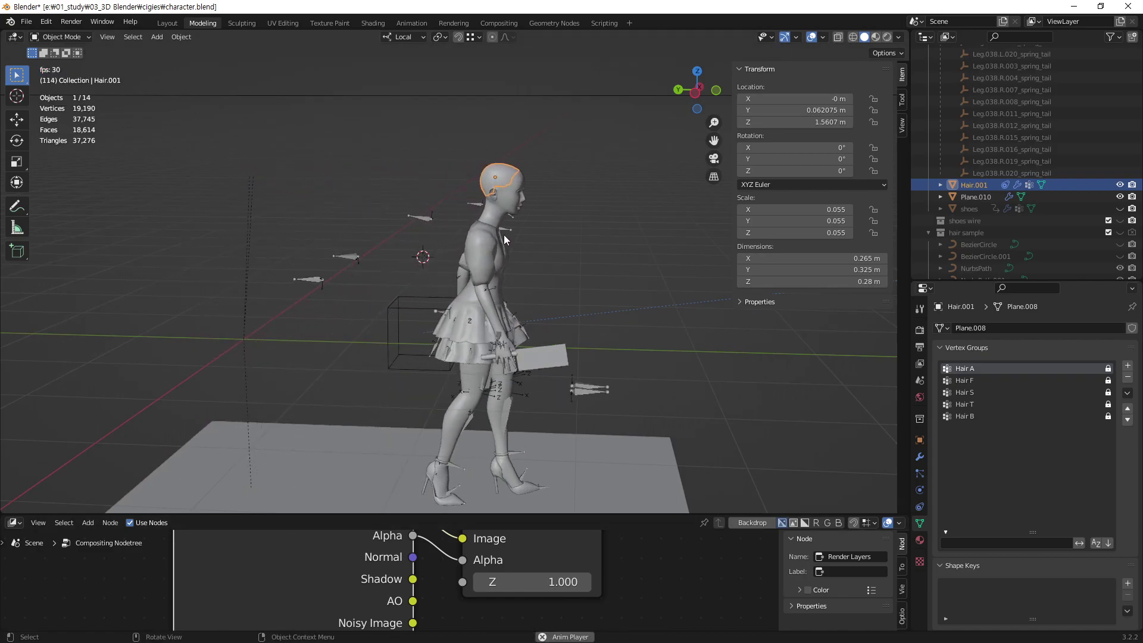
{"action": "key", "text": "space"}
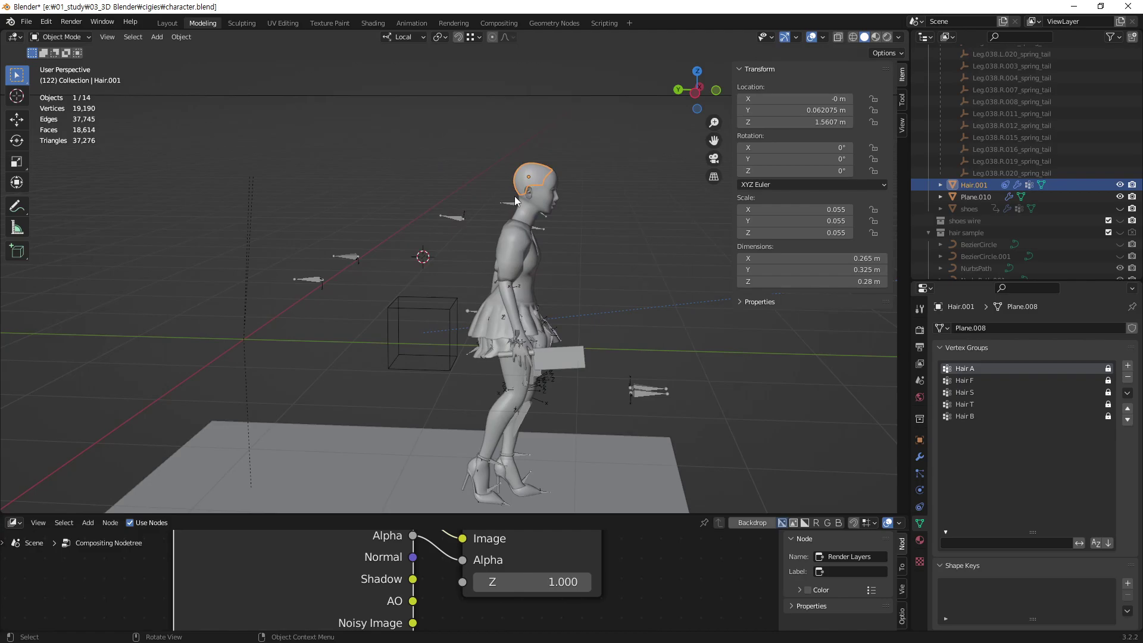
{"action": "left_click", "coordinate": [563, 359]}
{"action": "scroll", "coordinate": [548, 342], "scroll_direction": "up", "scroll_amount": 2}
{"action": "scroll", "coordinate": [477, 309], "scroll_direction": "up", "scroll_amount": 2}
{"action": "scroll", "coordinate": [411, 289], "scroll_direction": "up", "scroll_amount": 3}
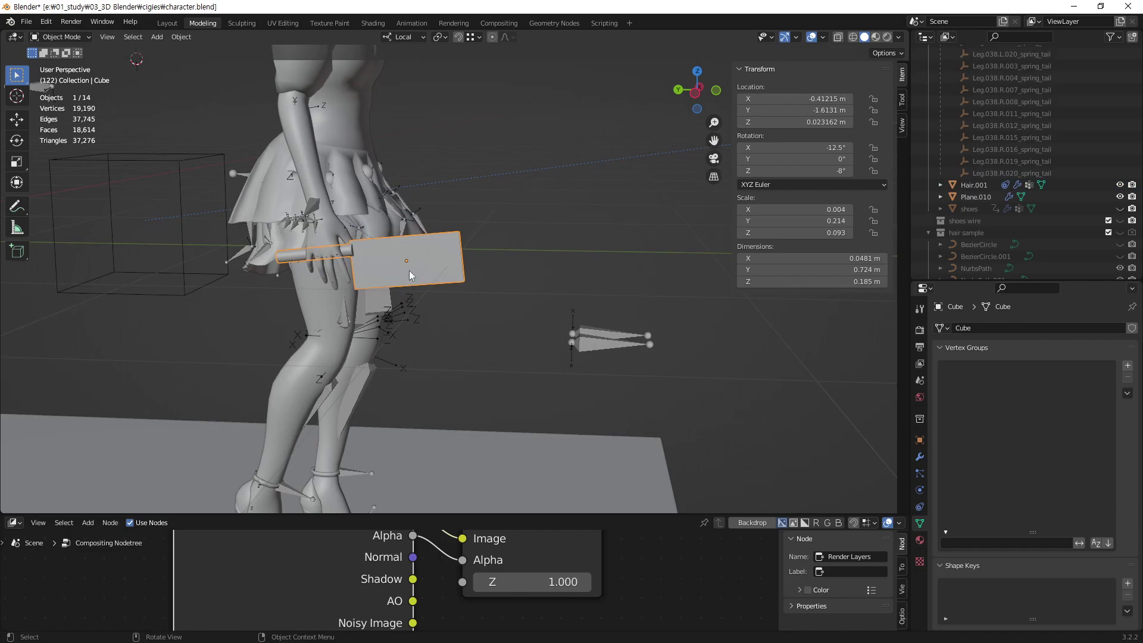
Review the Cube's Child Of constraint to Fingerature's Hand.016.R bone and orbit the scene.
{"action": "left_click", "coordinate": [919, 456]}
{"action": "left_click", "coordinate": [920, 507]}
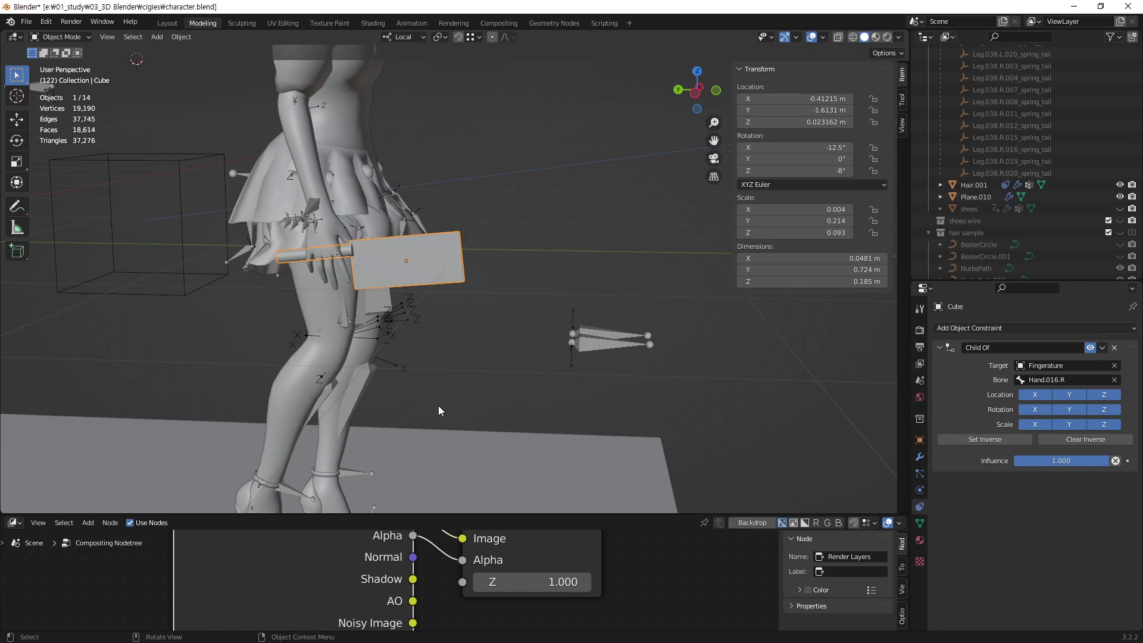
{"action": "scroll", "coordinate": [379, 376], "scroll_direction": "down", "scroll_amount": 5}
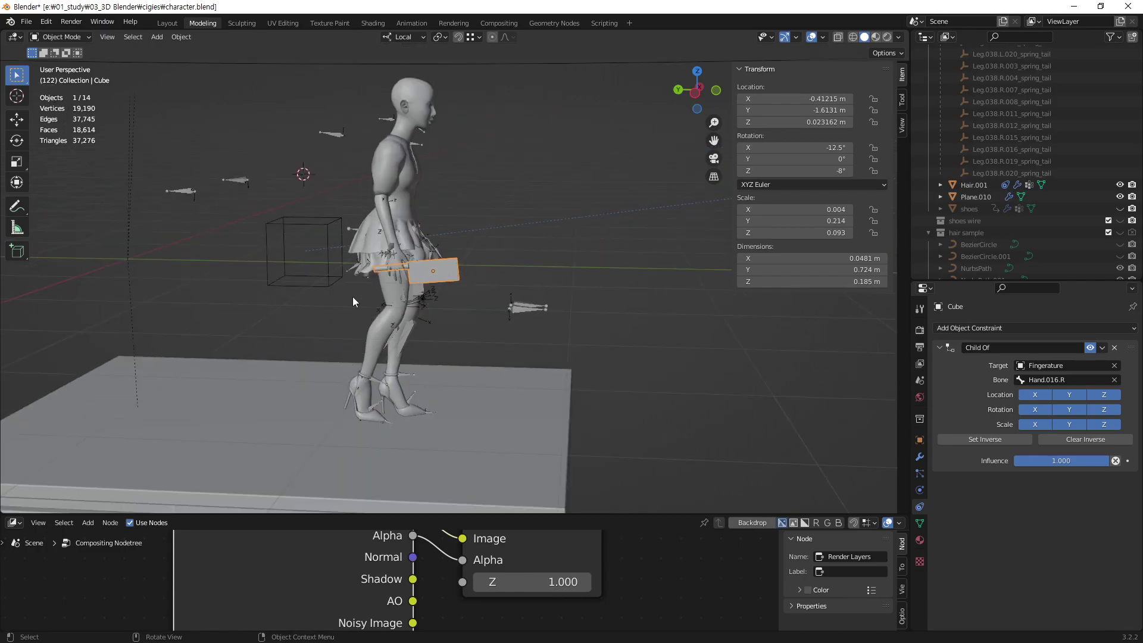
{"action": "mouse_move", "coordinate": [414, 187]}
{"action": "middle_mouse_down"}
{"action": "mouse_move", "coordinate": [401, 257]}
{"action": "mouse_move", "coordinate": [312, 245]}
{"action": "mouse_move", "coordinate": [387, 222]}
{"action": "mouse_move", "coordinate": [377, 242]}
{"action": "mouse_move", "coordinate": [359, 242]}
{"action": "middle_mouse_up"}
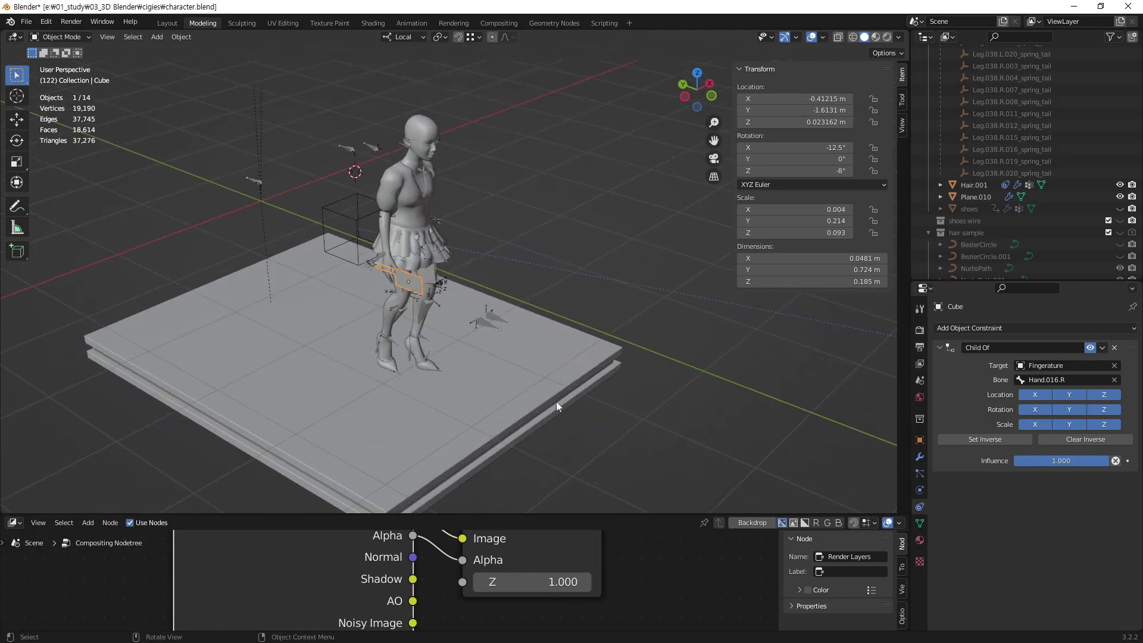
{"action": "mouse_move", "coordinate": [453, 355]}
{"action": "middle_mouse_down"}
{"action": "mouse_move", "coordinate": [506, 331]}
{"action": "mouse_move", "coordinate": [602, 377]}
{"action": "middle_mouse_up"}
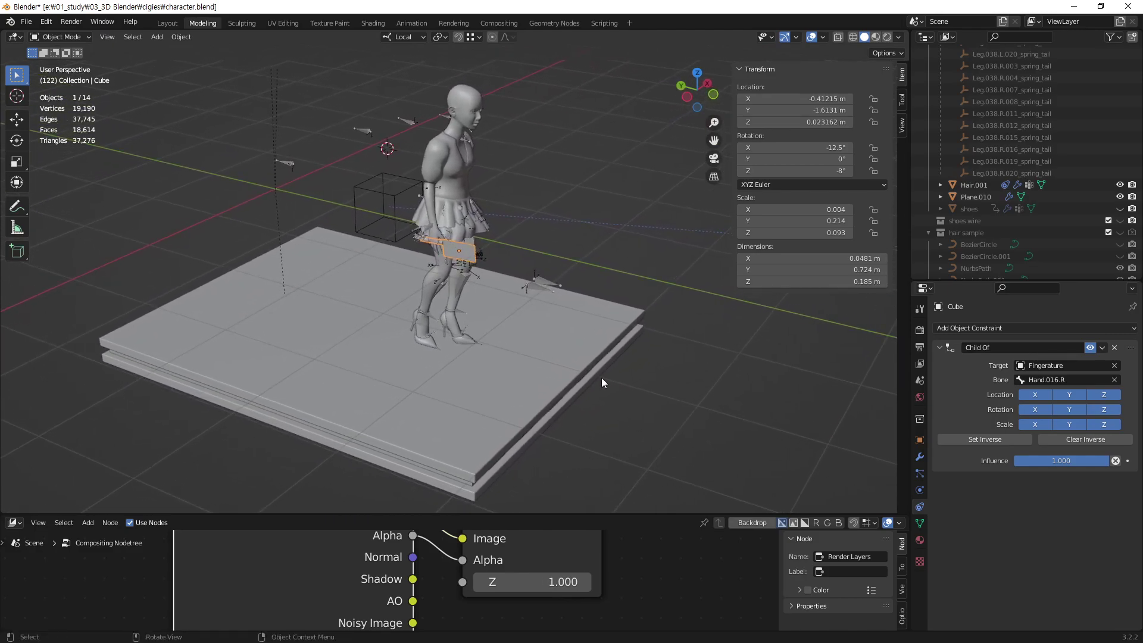